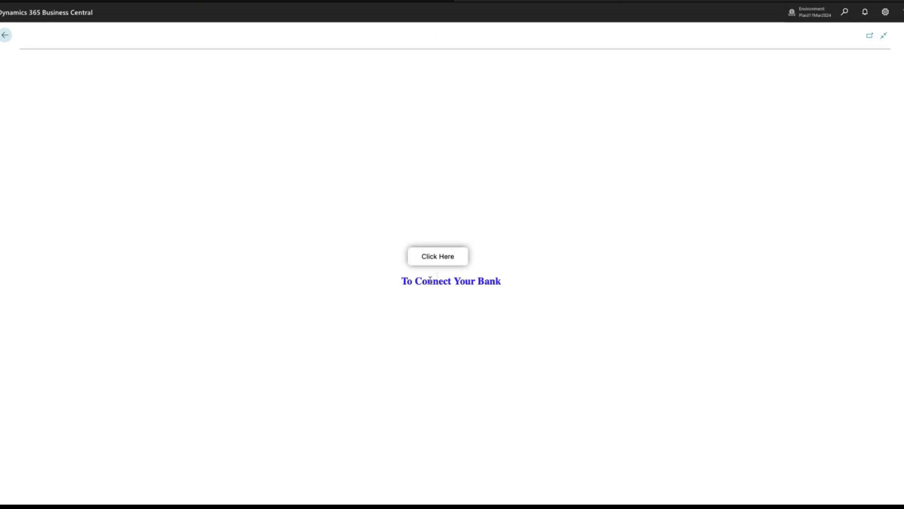
Step: Start the Plaid connection as a guest and choose the Vancity - Business Banking institution
left_click(431, 257)
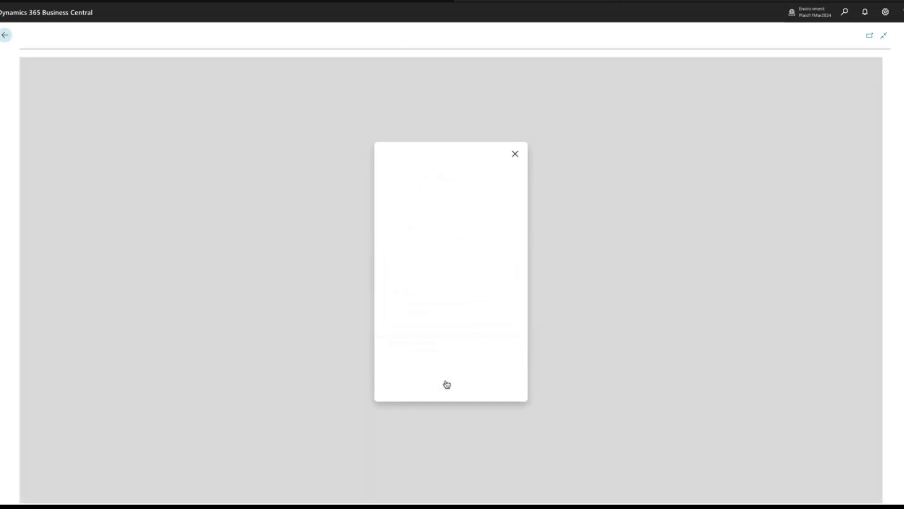
left_click(458, 338)
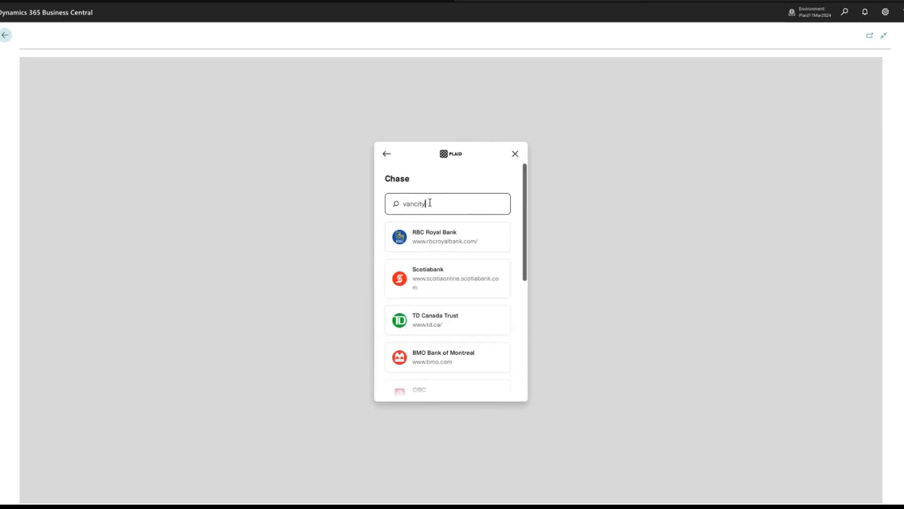
left_click(448, 241)
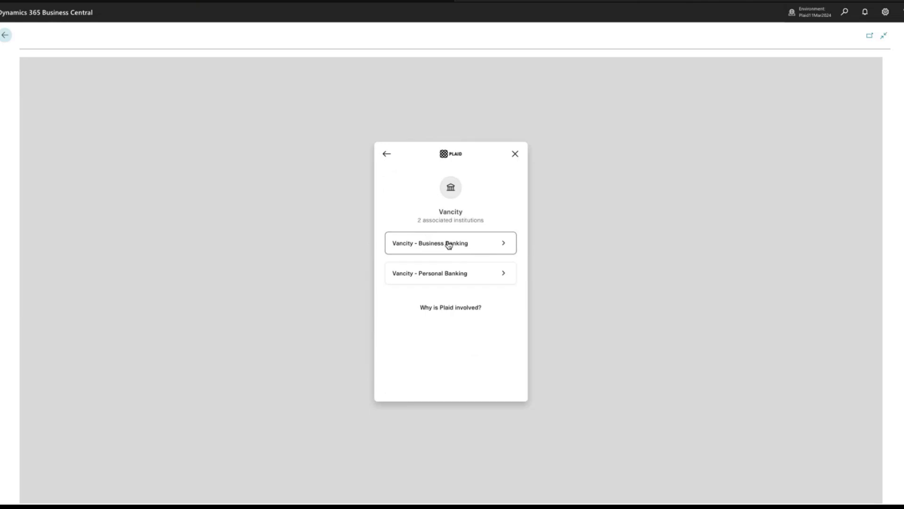
left_click(432, 248)
Step: Sign in to Vancity Business Banking with the account username and password
left_click(418, 273)
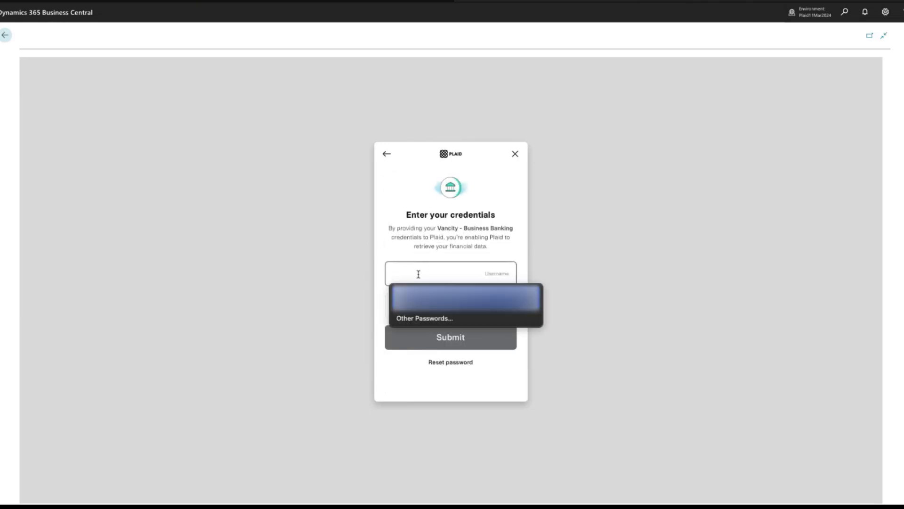
type("•")
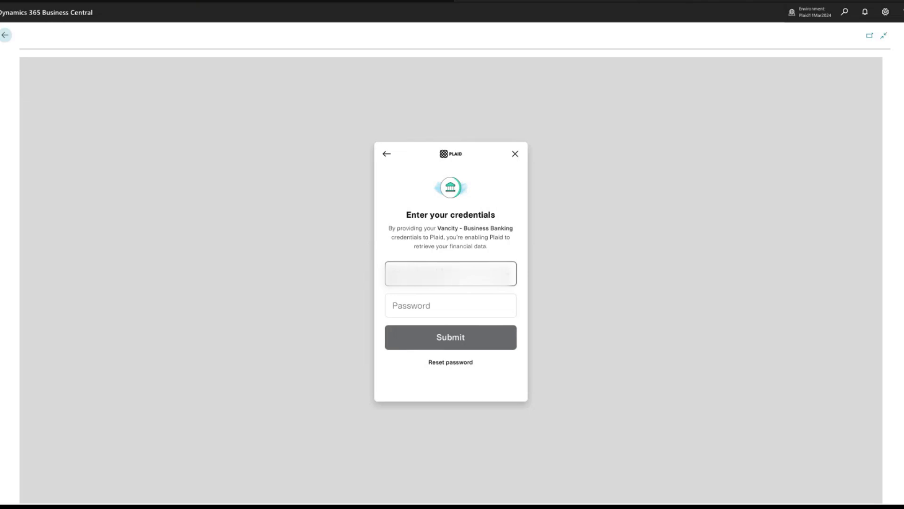
key("Tab")
type("•")
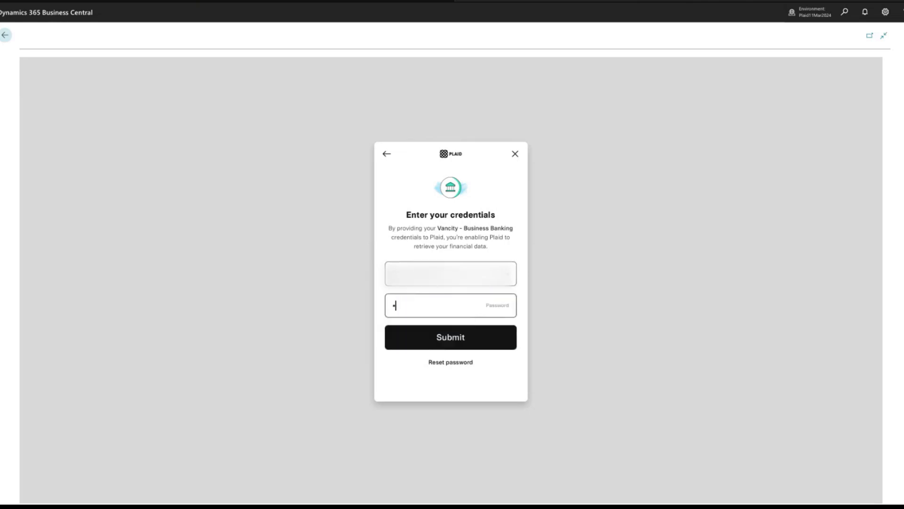
type("•••••••••")
left_click(446, 338)
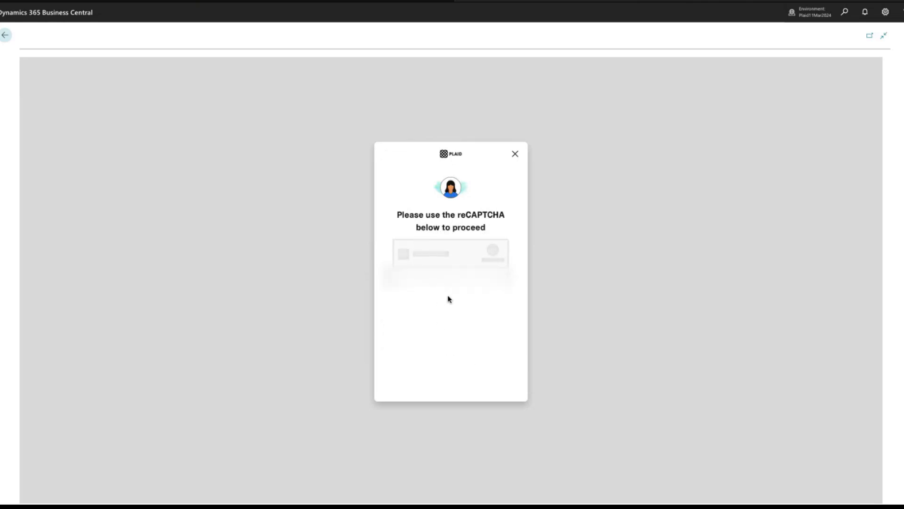
Step: Pass the reCAPTCHA, enter the security code, and approve access to all Vancity accounts
left_click(398, 256)
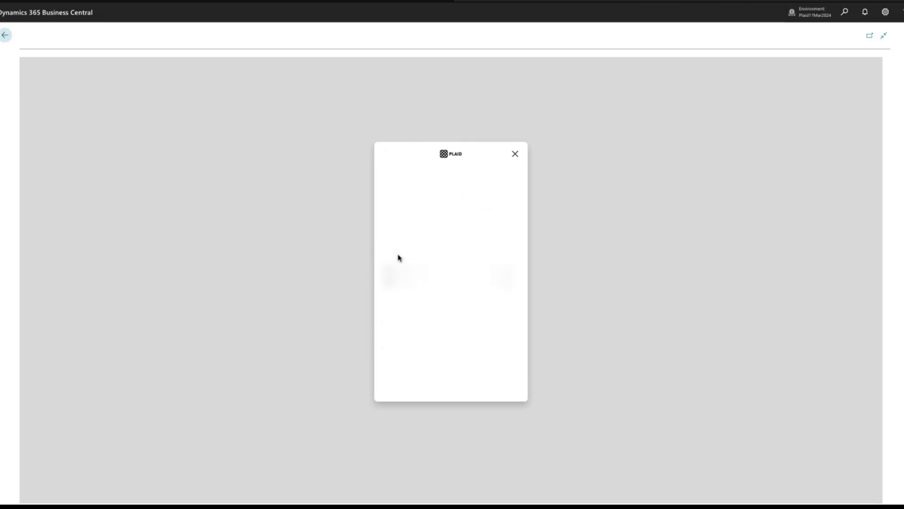
left_click(432, 265)
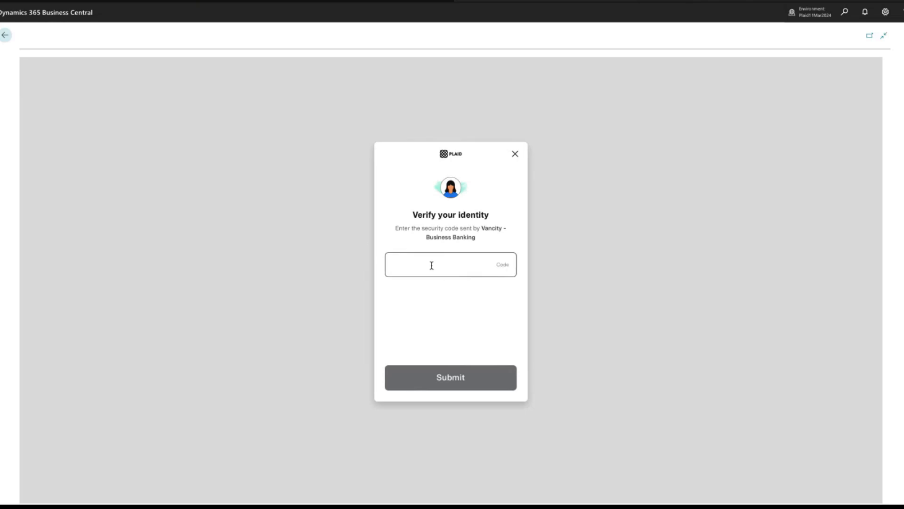
left_click(467, 375)
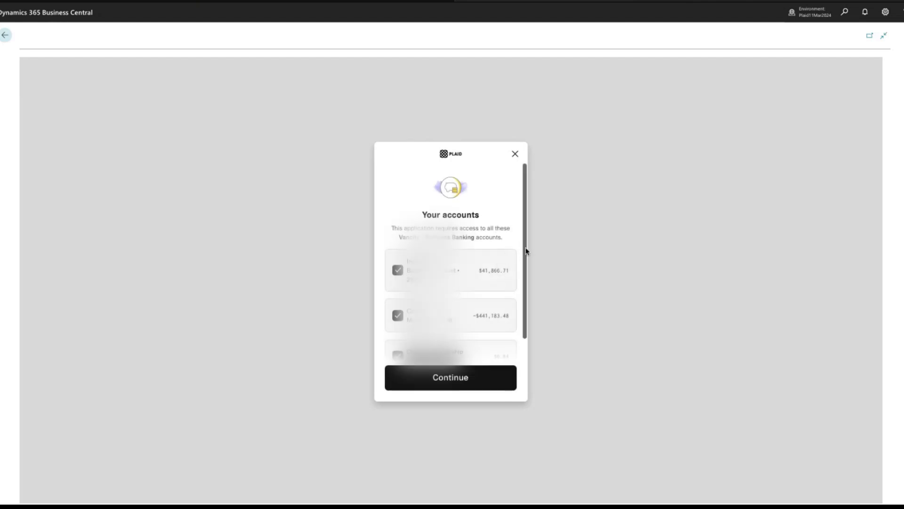
left_click_drag(525, 249, 526, 276)
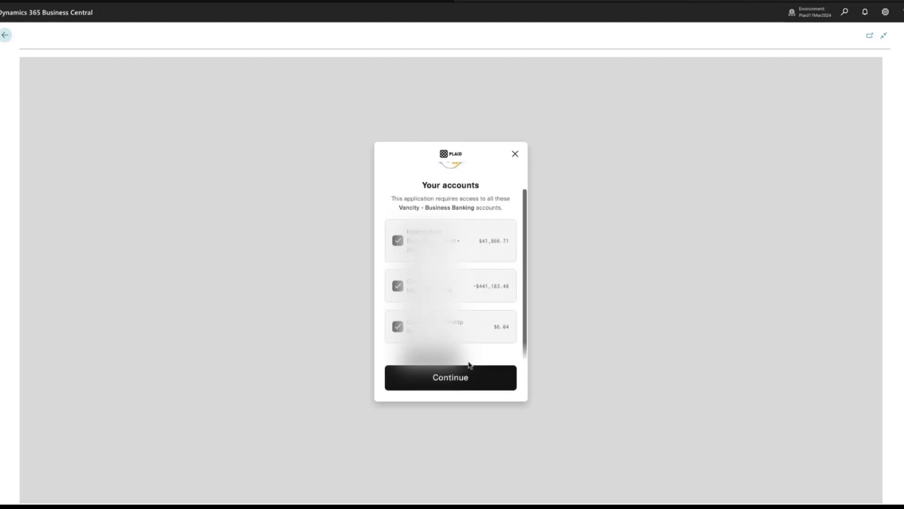
left_click(456, 383)
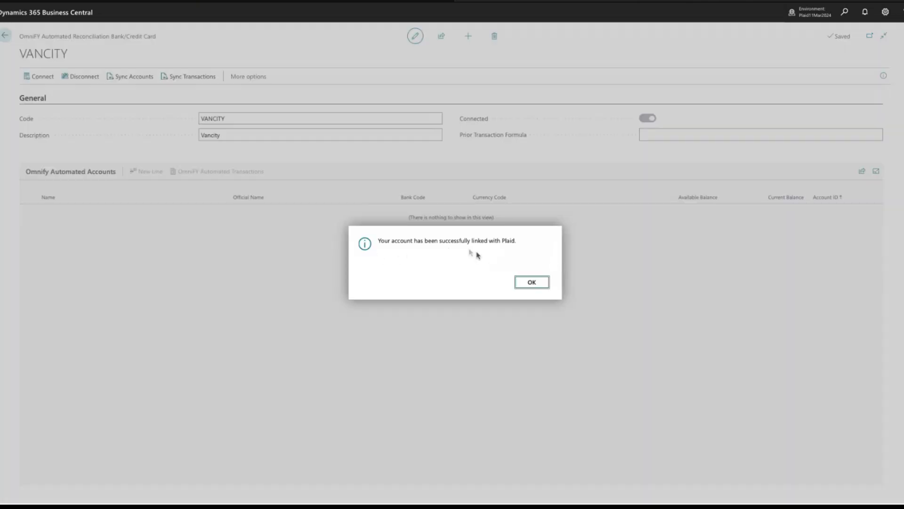
Step: Sync the three Vancity accounts onto the VANCITY card and select the Independent Business Account
left_click(541, 284)
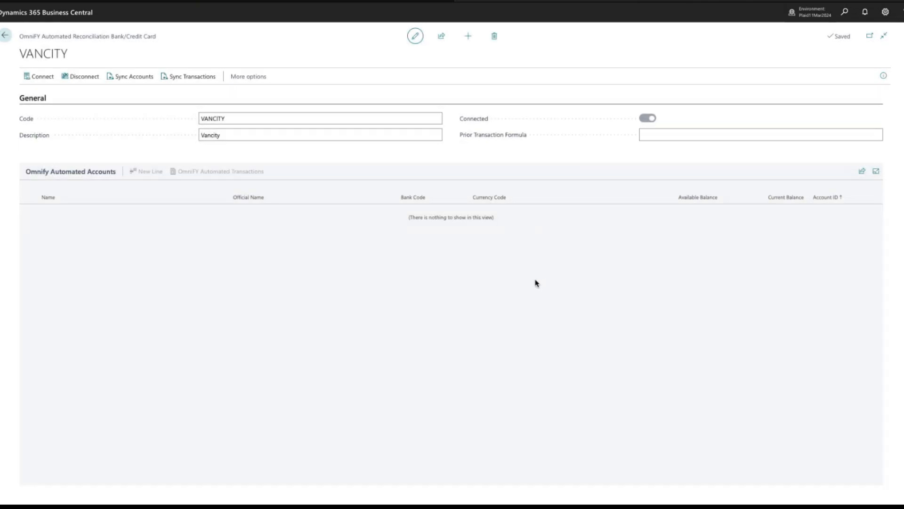
left_click(129, 80)
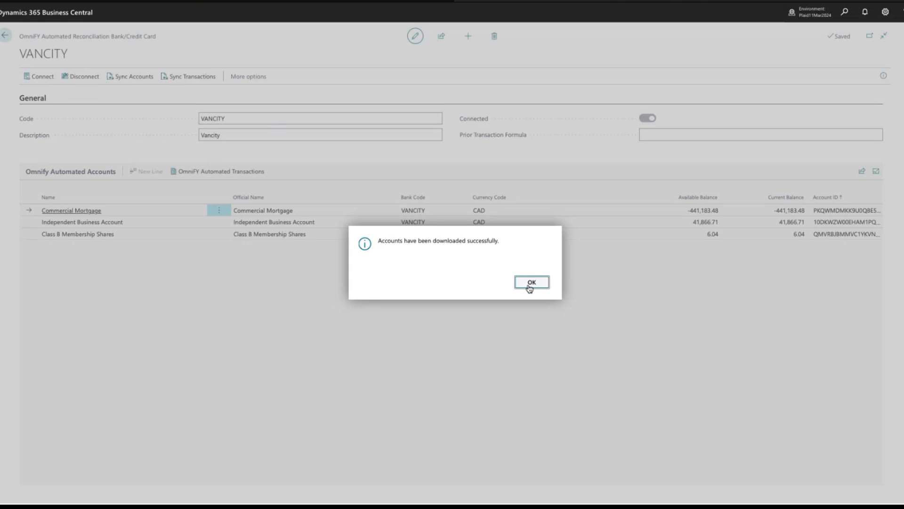
left_click(531, 282)
left_click(285, 224)
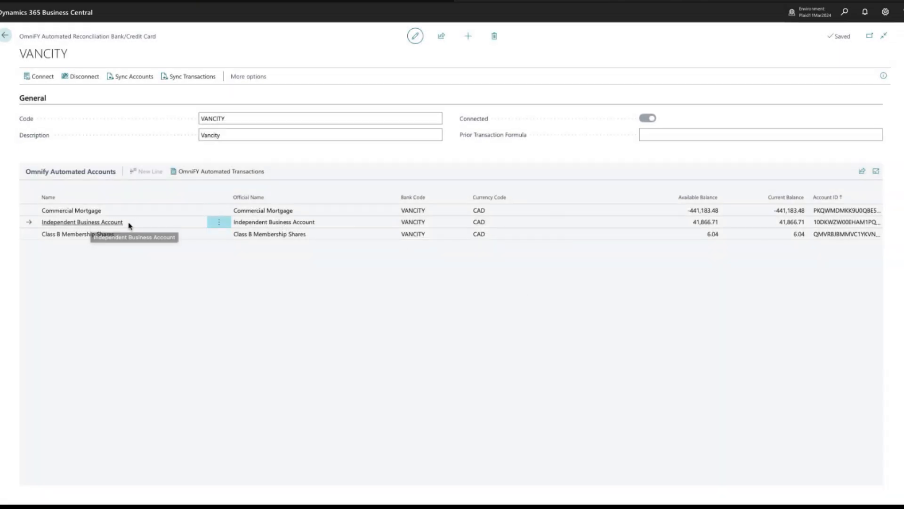
Step: Sync the Independent Business Account's Vancity transactions, then return to the VANCITY card
left_click(206, 174)
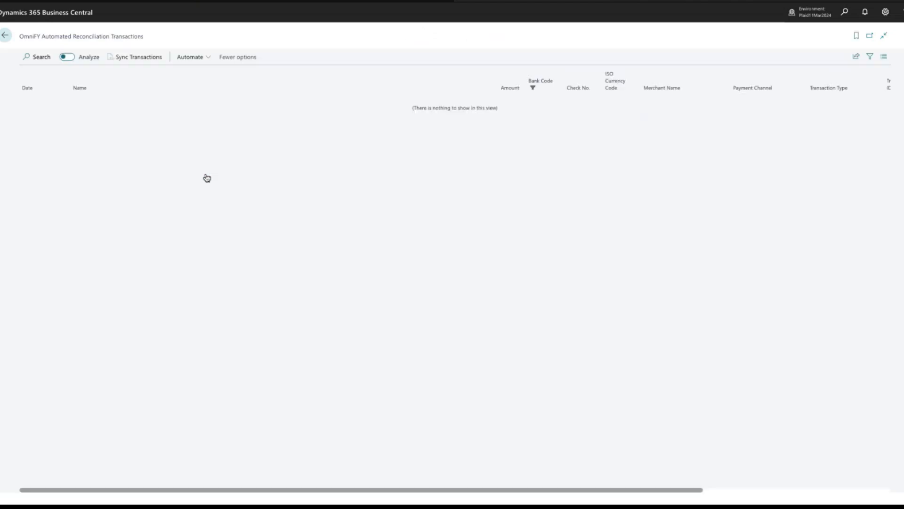
left_click(125, 58)
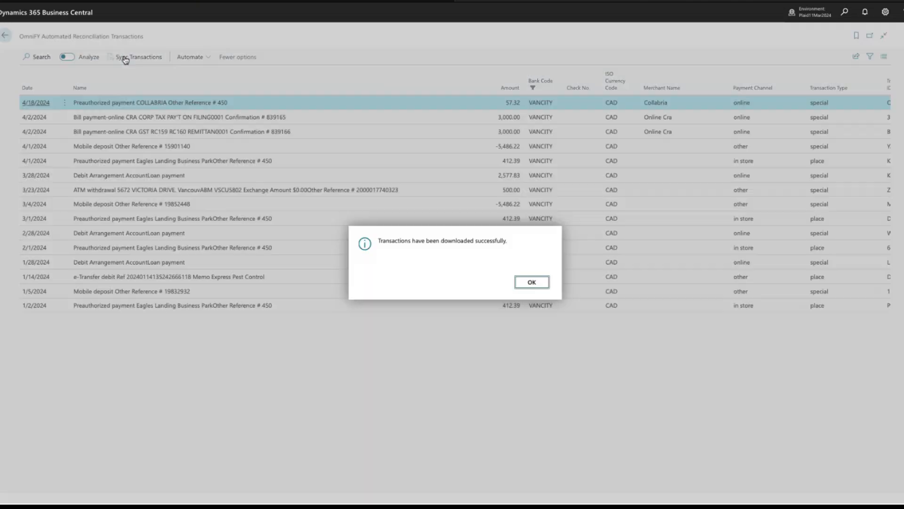
left_click(532, 282)
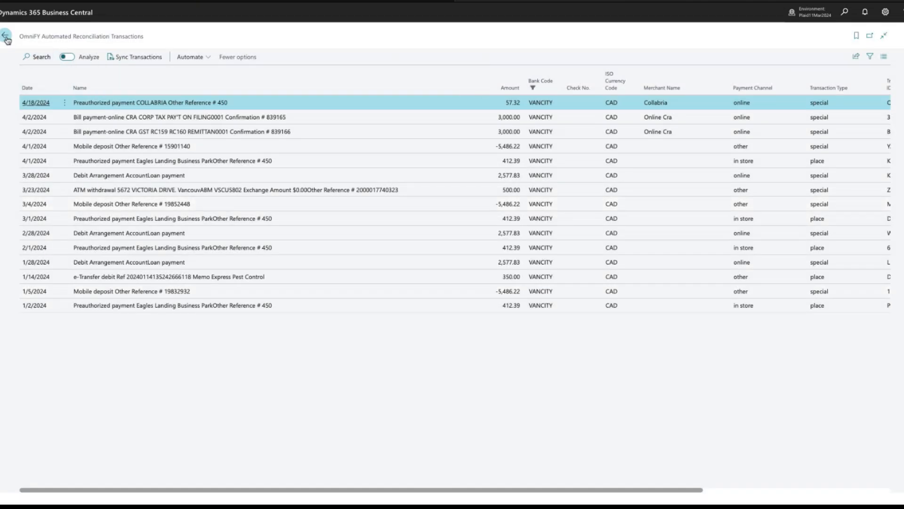
left_click(6, 37)
Step: Search for the 'bank account' pages
left_click_drag(236, 120, 199, 117)
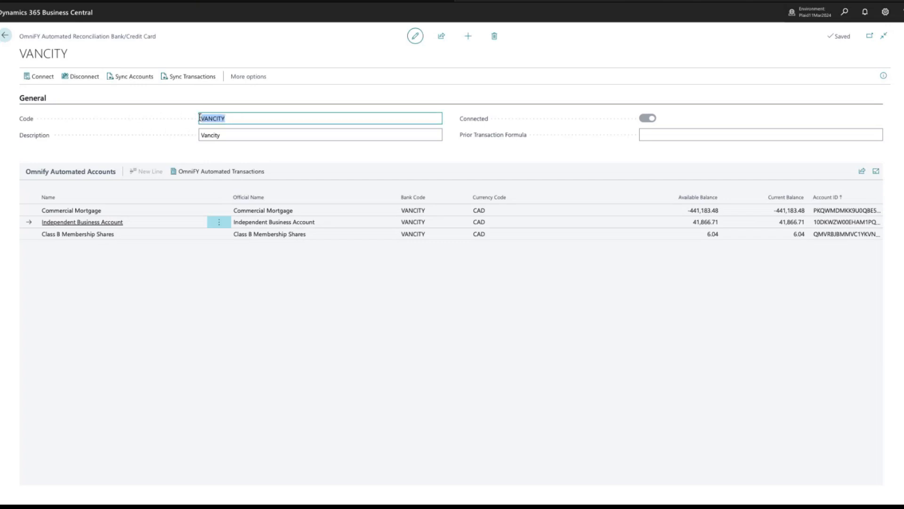
left_click(845, 12)
type("bank account")
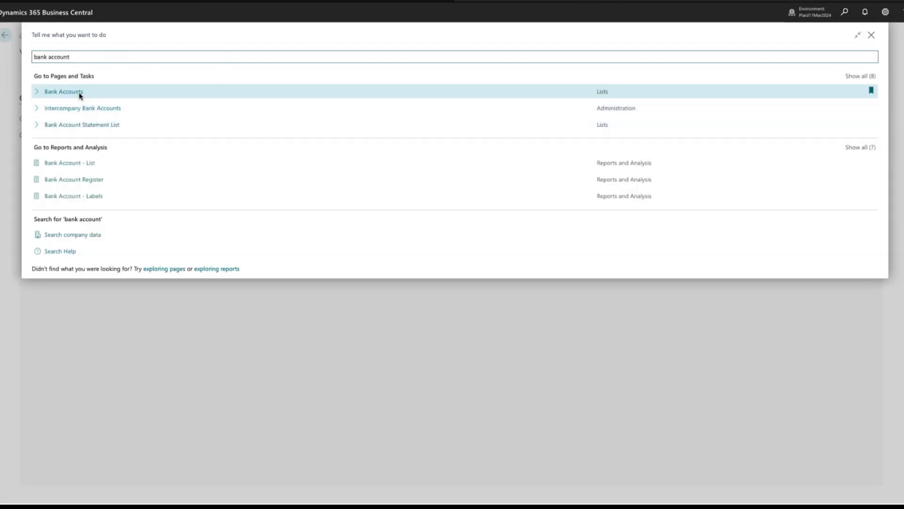
Step: Set the CHEQUING account's OmniFY Bank Account ID to Vancity's Independent Business Account
left_click(80, 93)
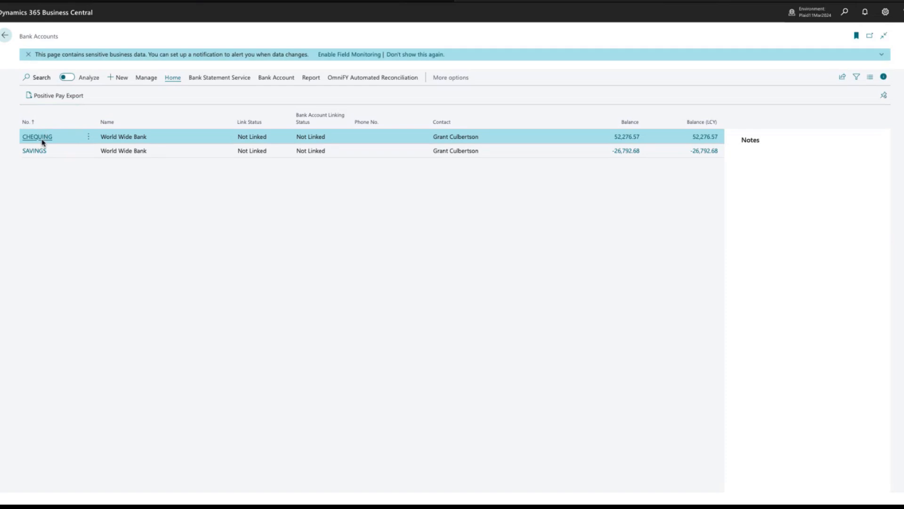
left_click(38, 136)
scroll(405, 345, "down", 2)
left_click(433, 335)
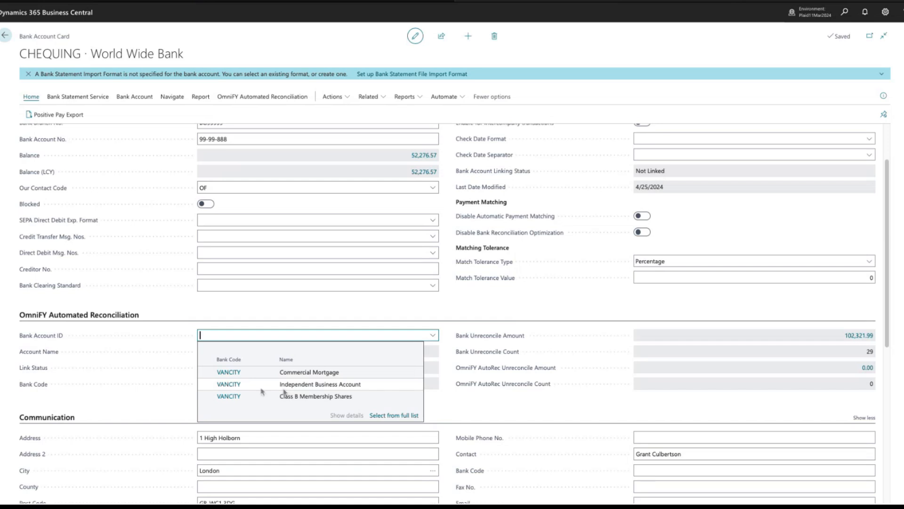
left_click(275, 389)
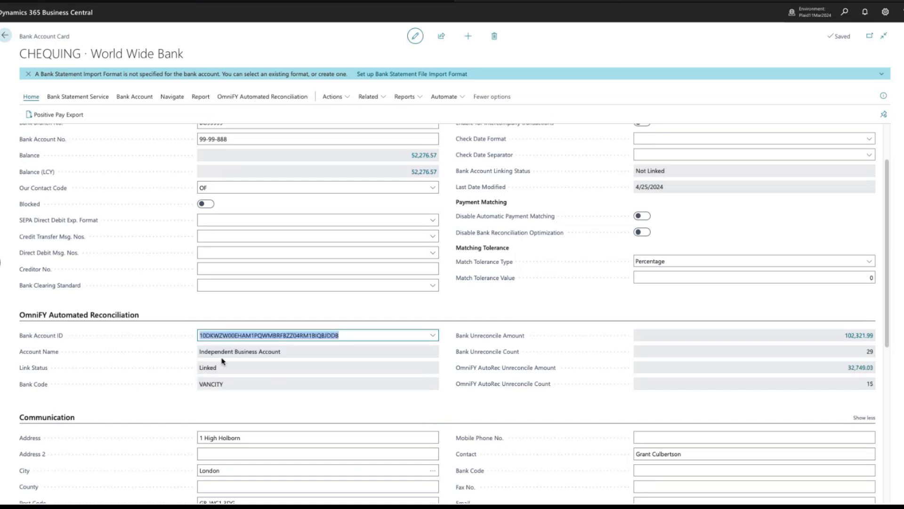
left_click_drag(250, 371, 192, 370)
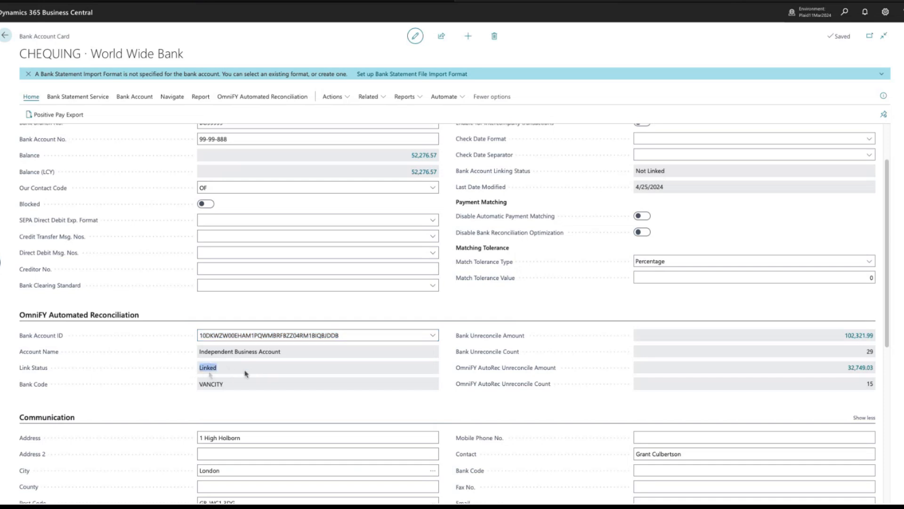
Step: Review the CHEQUING unreconciled amount details, including the 15 unreconciled transactions
mouse_move(466, 339)
left_click(585, 326)
mouse_move(507, 337)
mouse_move(518, 359)
mouse_move(556, 373)
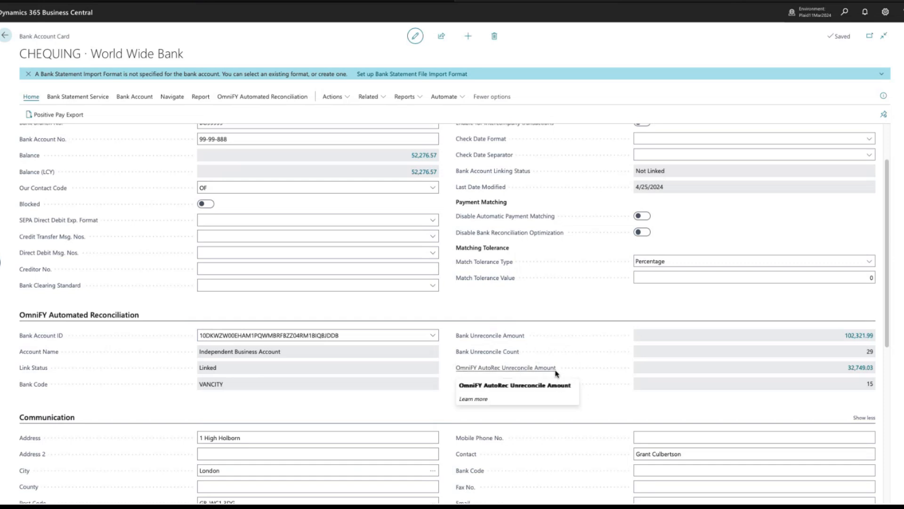
left_click(870, 384)
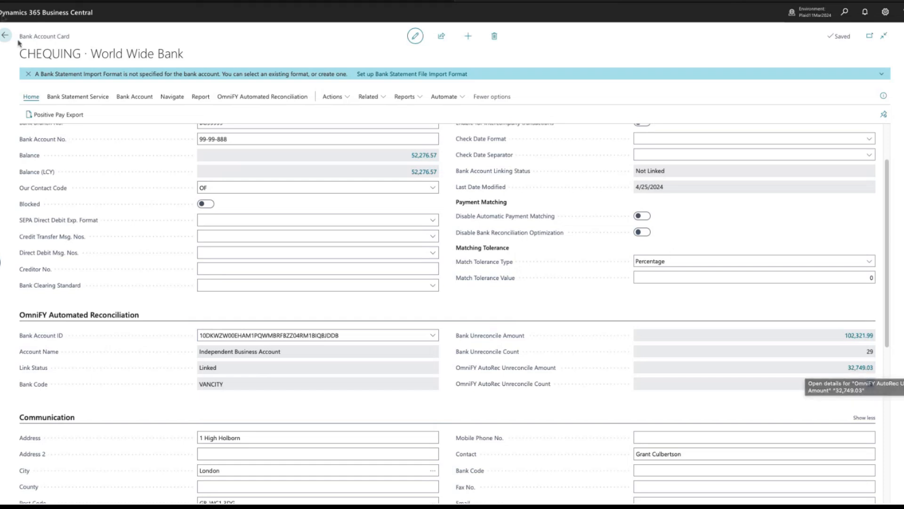
left_click(3, 38)
Step: Return home and find the Bank Account Reconciliations list by searching 'bank acc rec'
left_click(4, 37)
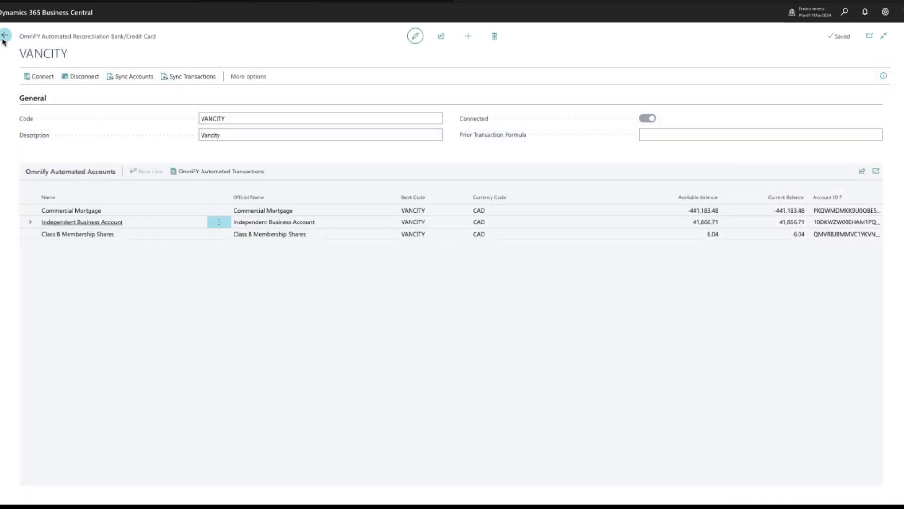
left_click(4, 37)
left_click(4, 38)
key("Escape")
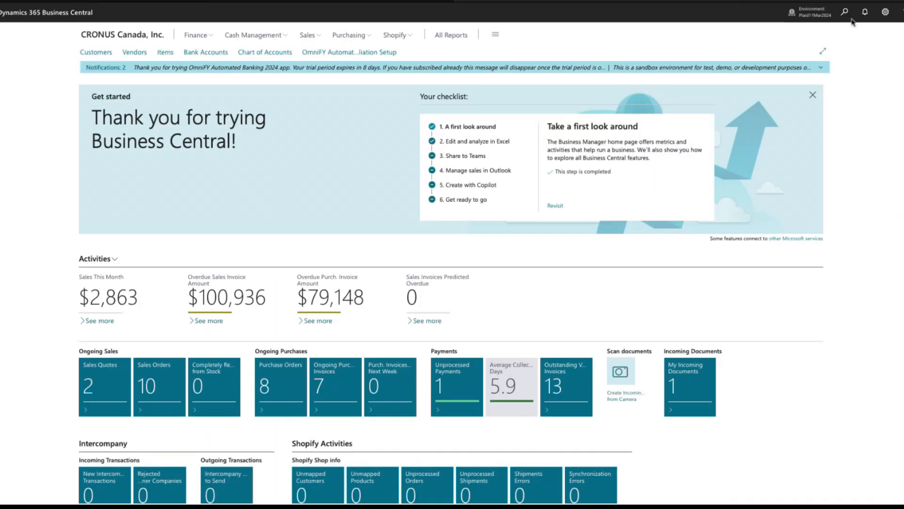
left_click(844, 13)
type("bank acc reco")
left_click(115, 89)
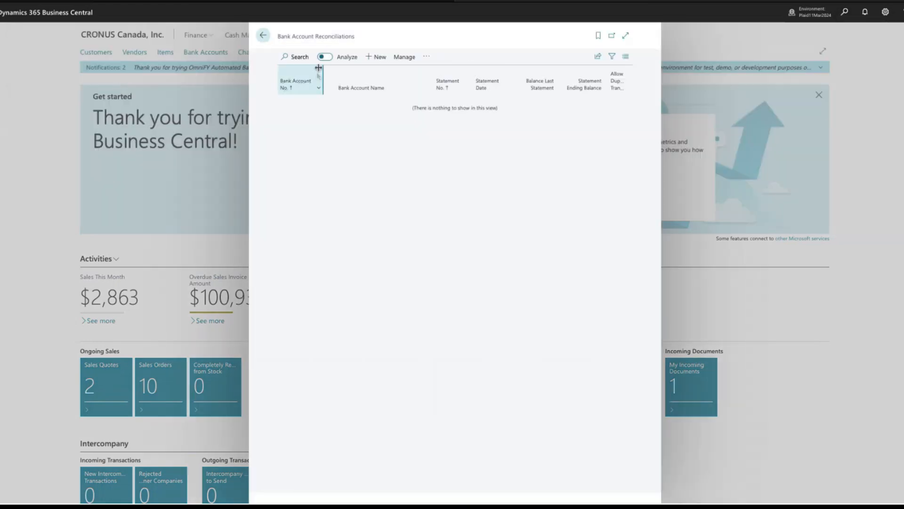
Step: Create a new CHEQUING reconciliation with statement date 4/26/2024
left_click(366, 65)
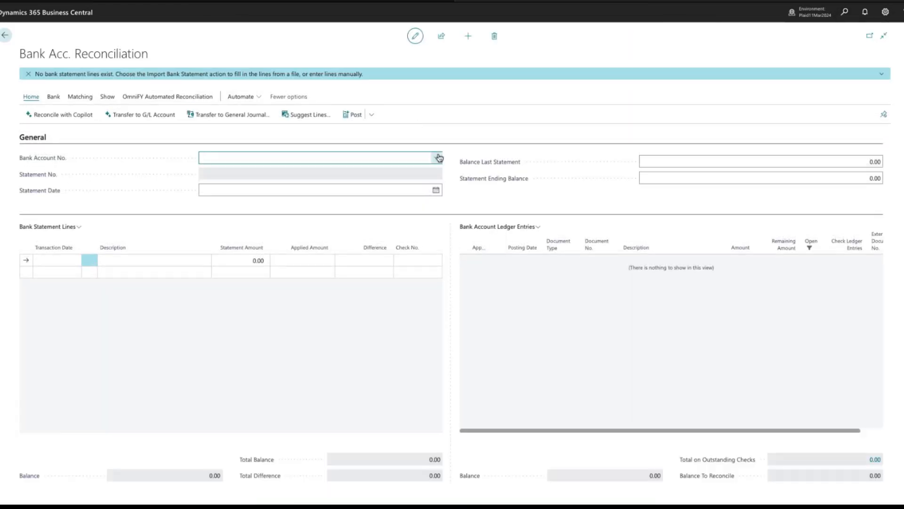
left_click(436, 160)
left_click(303, 194)
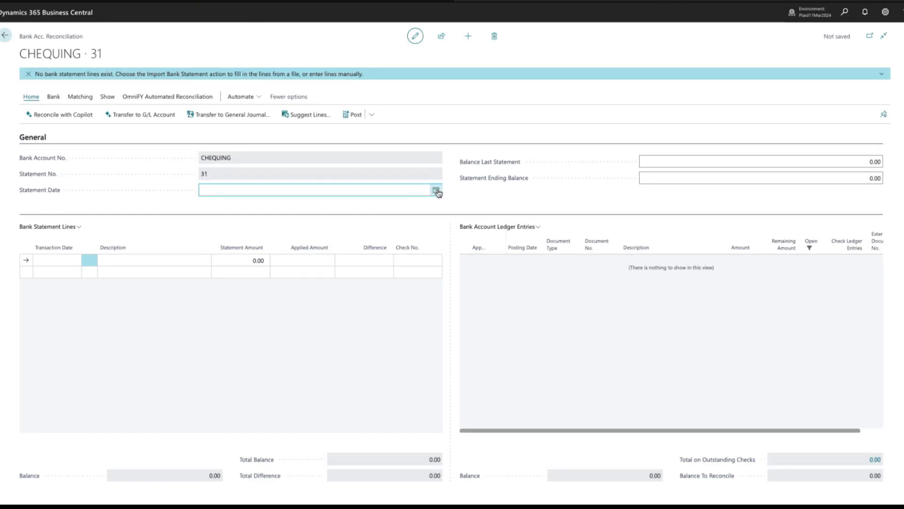
left_click(436, 190)
left_click(276, 257)
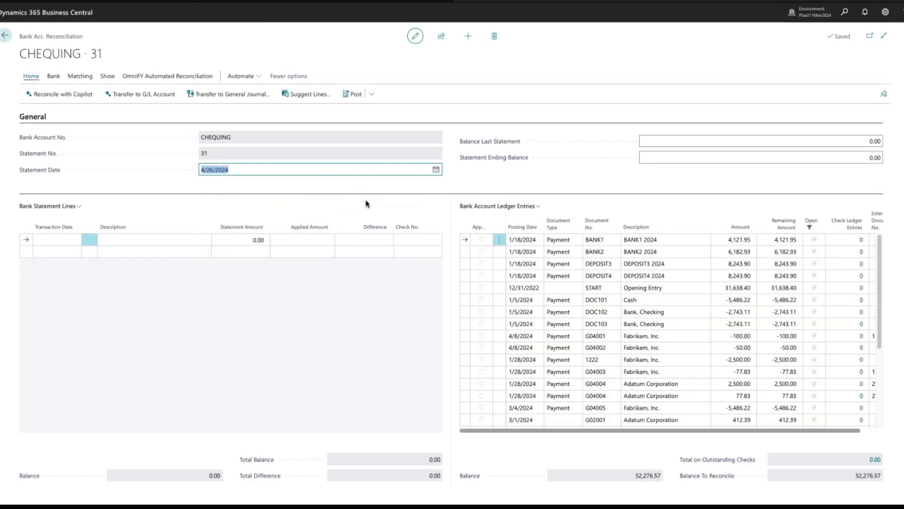
left_click(53, 77)
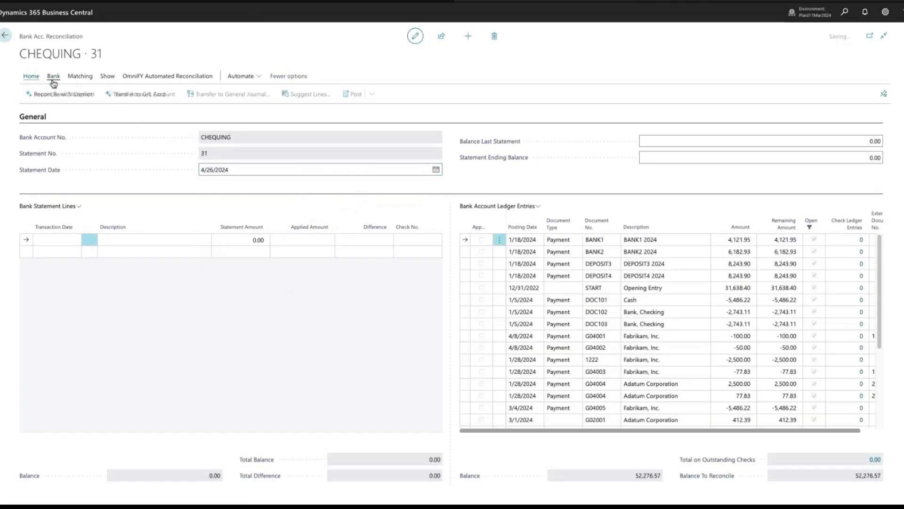
left_click(160, 78)
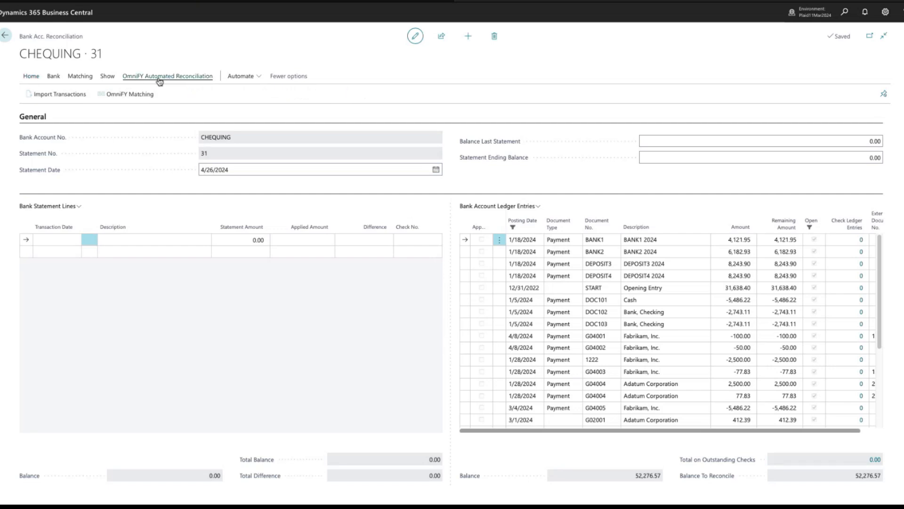
Step: Import the Vancity transactions as 15 statement lines totalling -168.29
left_click(59, 95)
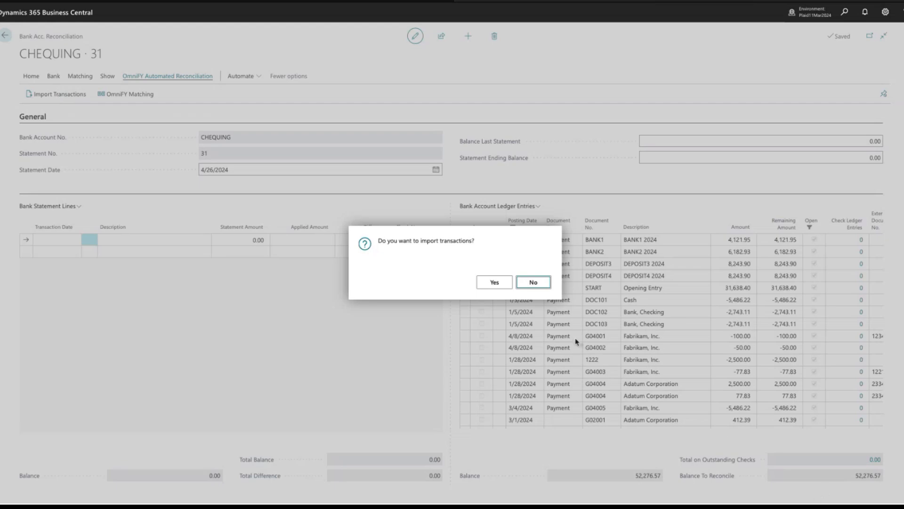
left_click(492, 283)
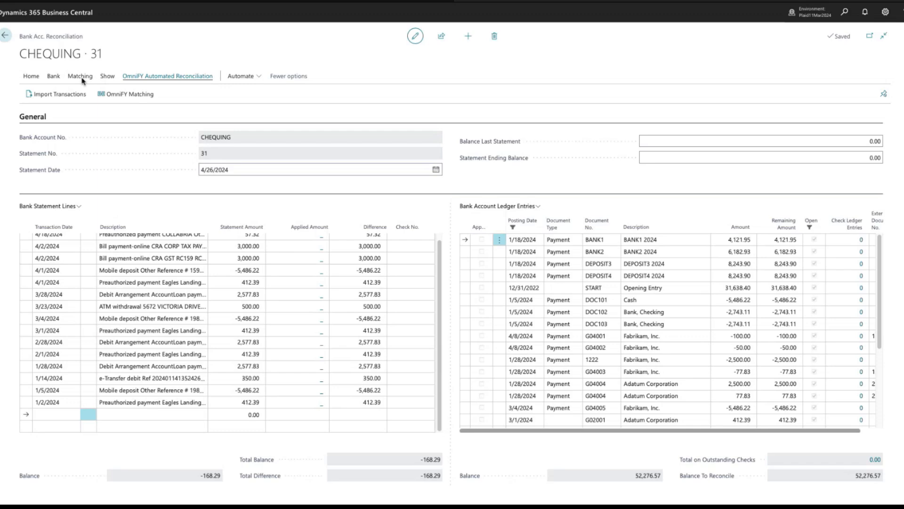
left_click(79, 77)
Step: Auto-match and then Copilot-reconcile the lines, leaving only the 350.00 e-Transfer unmatched
left_click(185, 95)
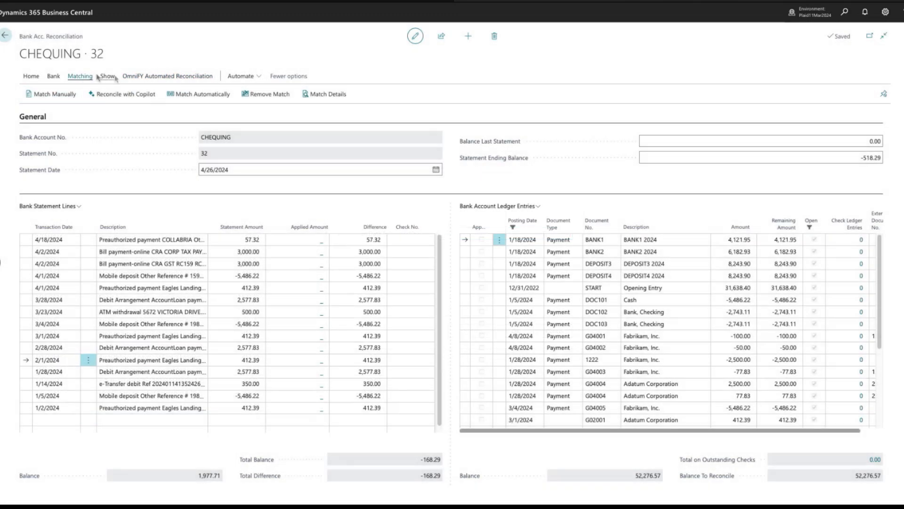
left_click(123, 94)
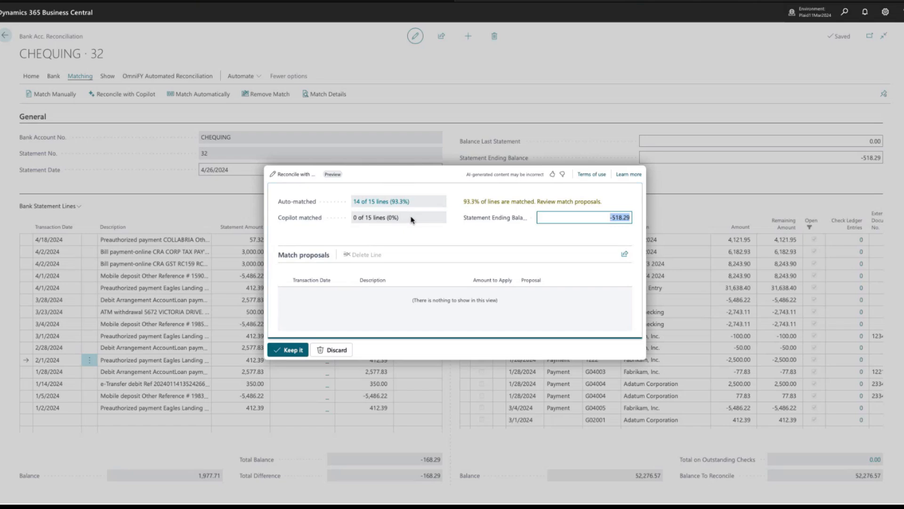
left_click_drag(402, 222, 355, 224)
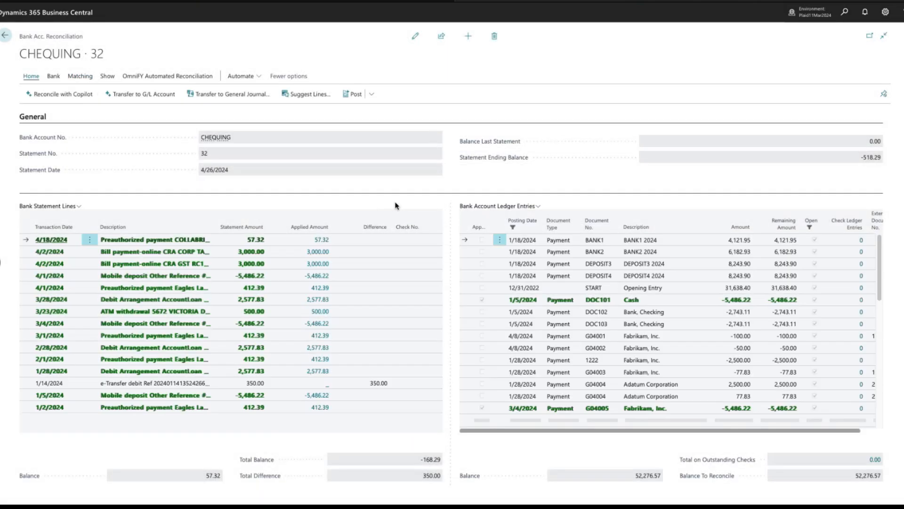
Step: Discard Copilot's proposal to post the 1/14/2024 350.00 e-Transfer to G/L account 13520
left_click(61, 385)
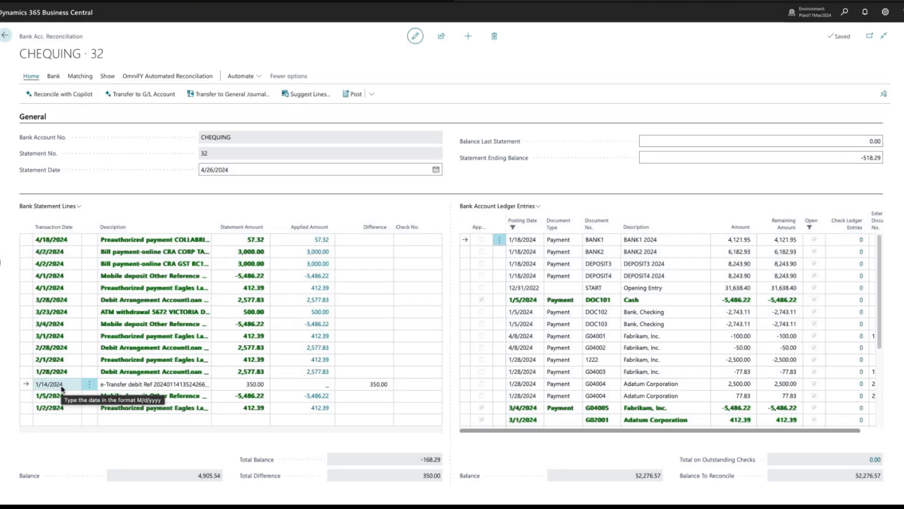
left_click(140, 93)
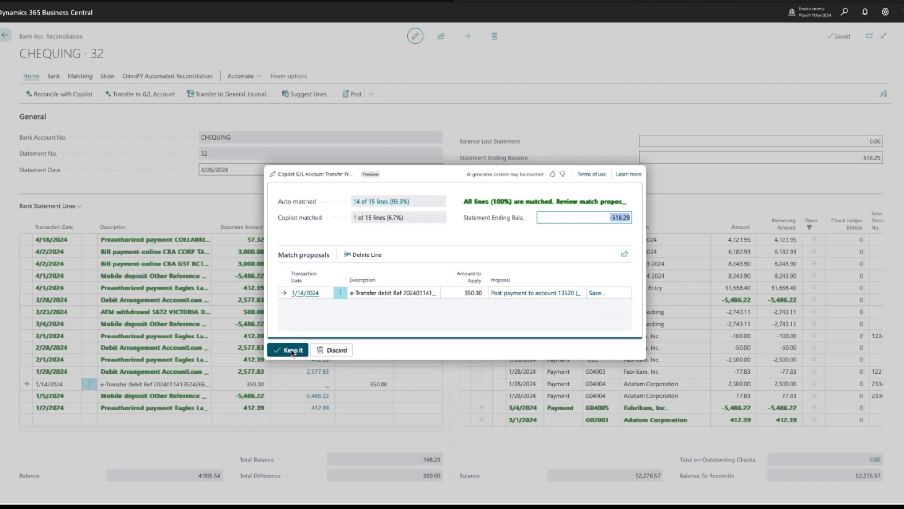
left_click(332, 350)
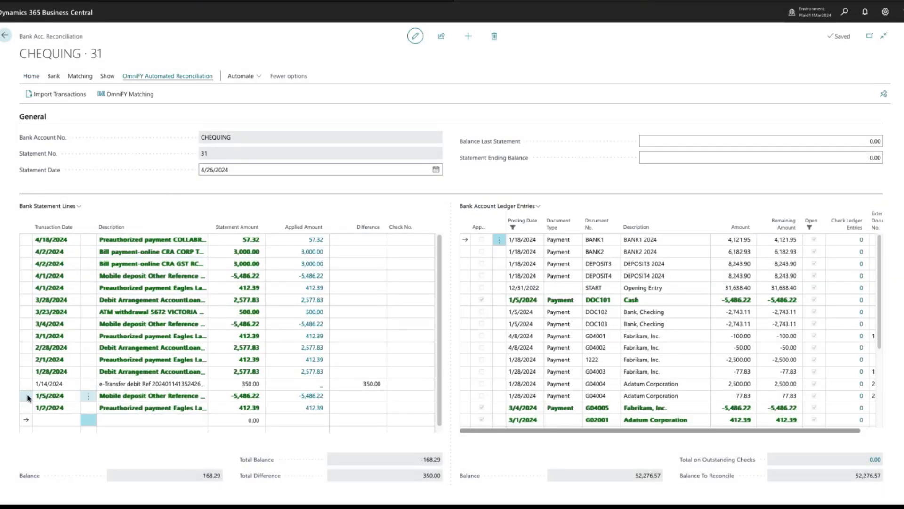
Step: Delete the unmatched 1/14/2024 350.00 statement line
left_click(27, 396)
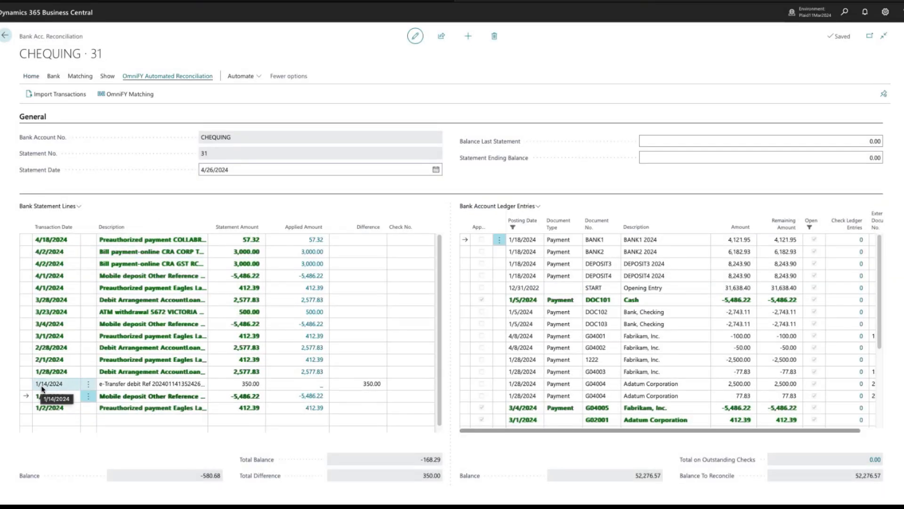
left_click(88, 384)
left_click(73, 415)
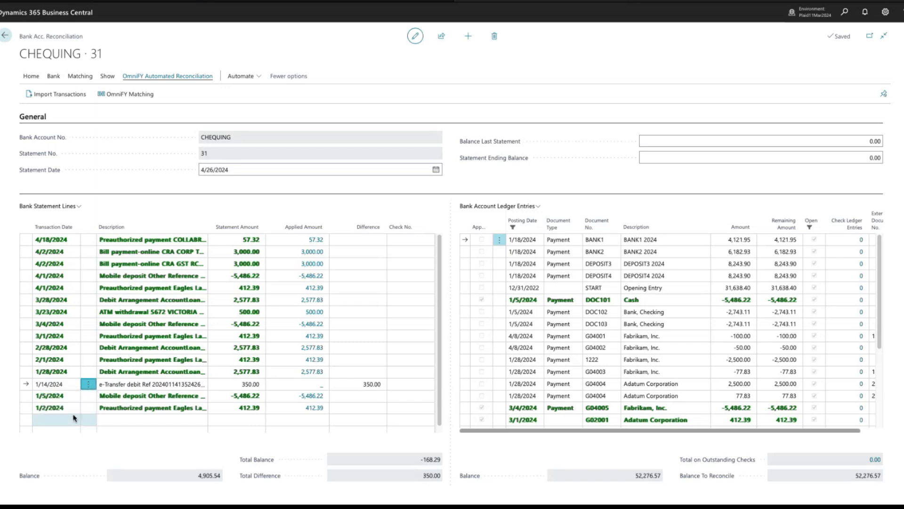
left_click(490, 280)
Step: Set the statement ending balance to -518.29 and post CHEQUING reconciliation 31
left_click(33, 76)
left_click(818, 161)
type("-518.29")
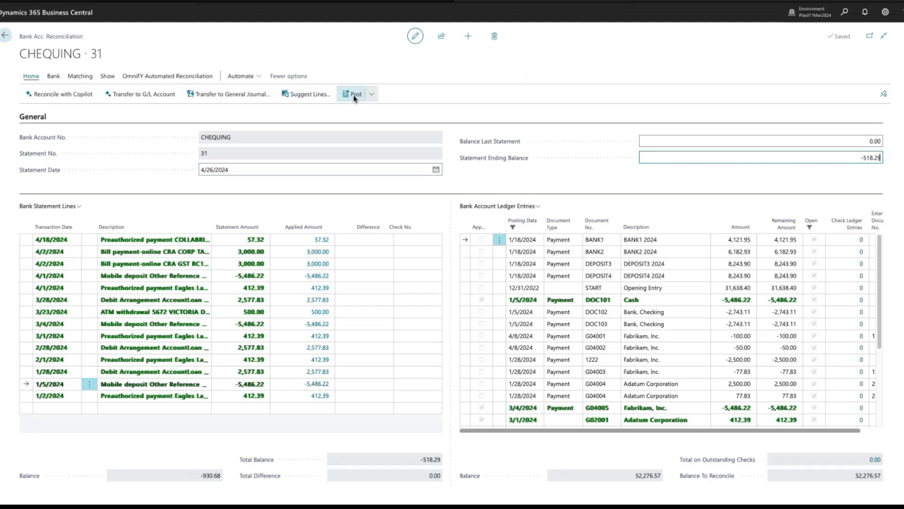
left_click(353, 95)
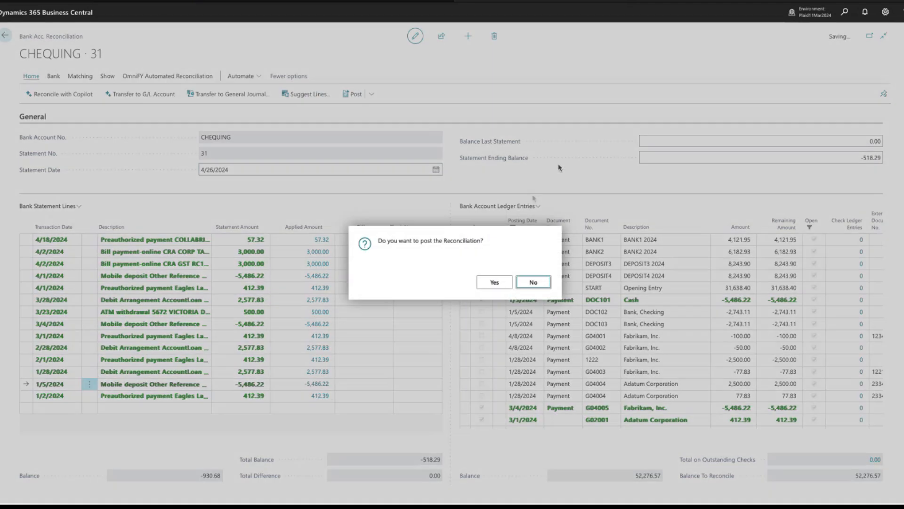
left_click(494, 282)
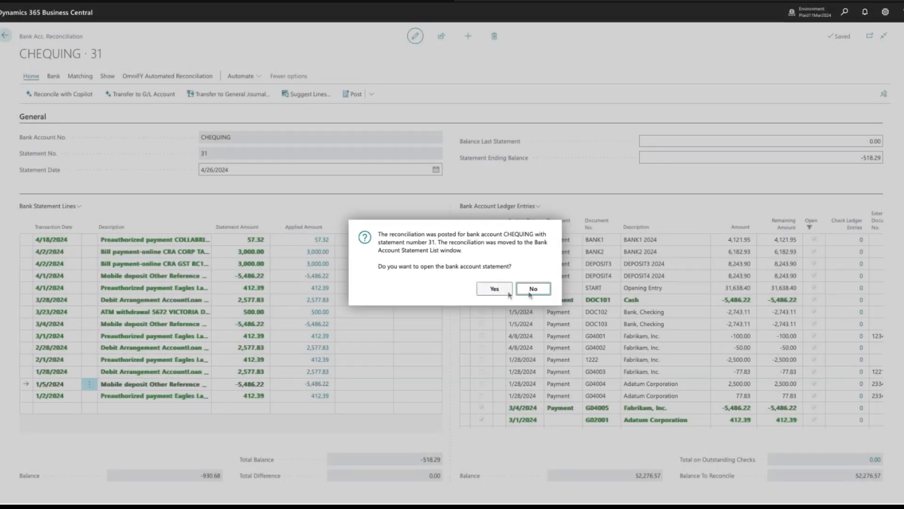
left_click(531, 293)
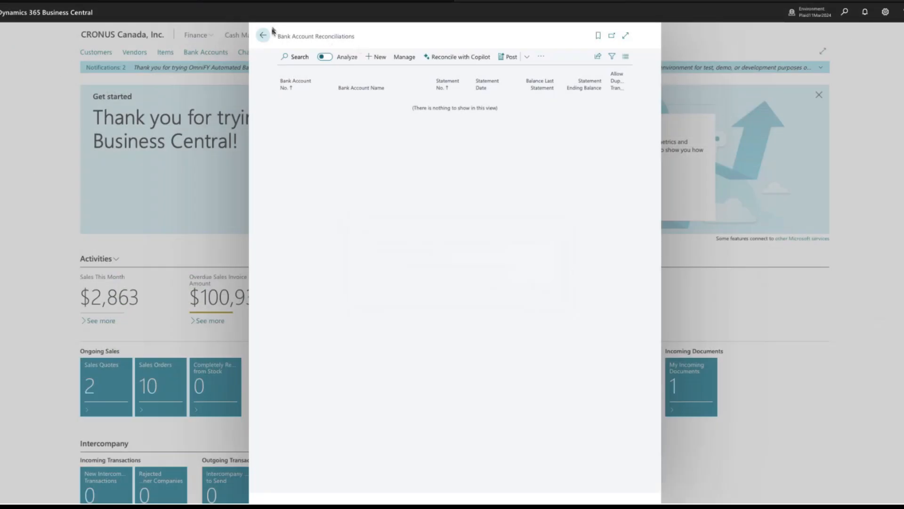
left_click(262, 34)
Step: View the Independent Business Account's OmniFY transactions: 14 Closed on statement 31, 1/14/2024 still open
left_click(841, 18)
type("omnify automated")
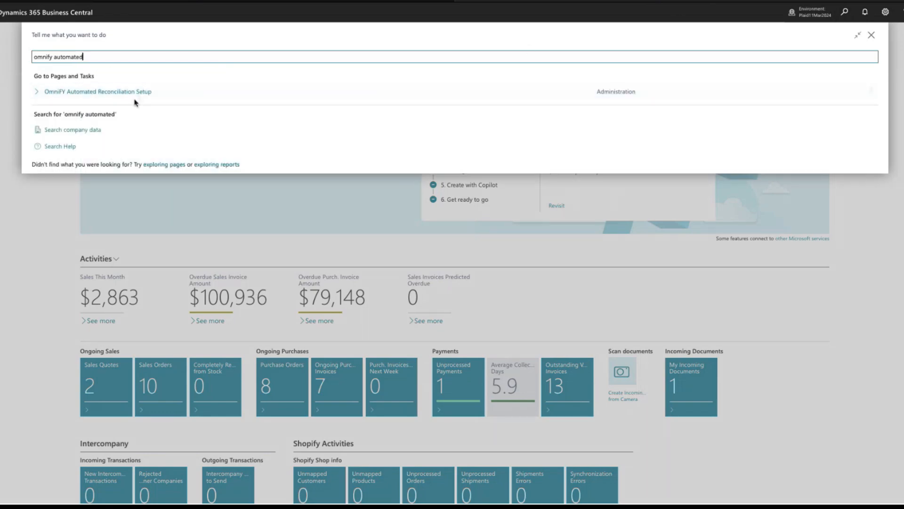
left_click(80, 94)
left_click(69, 74)
left_click(102, 96)
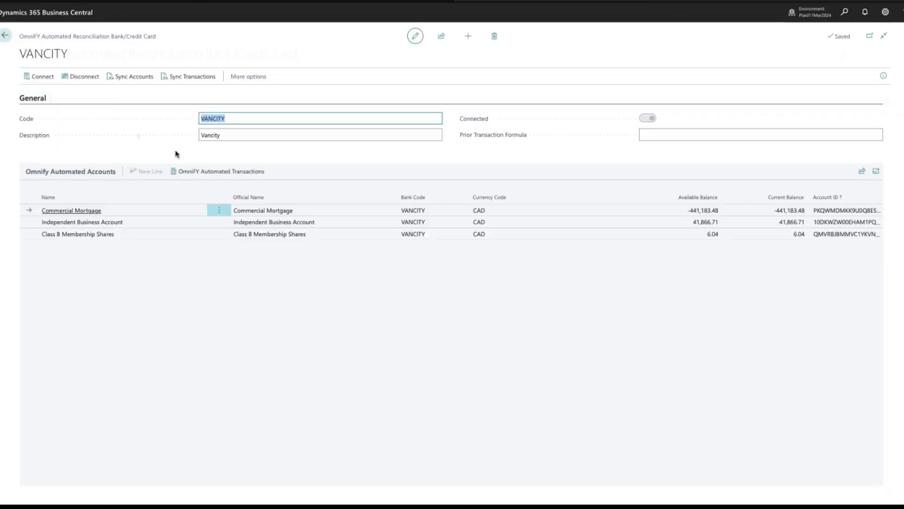
left_click(164, 220)
left_click(216, 171)
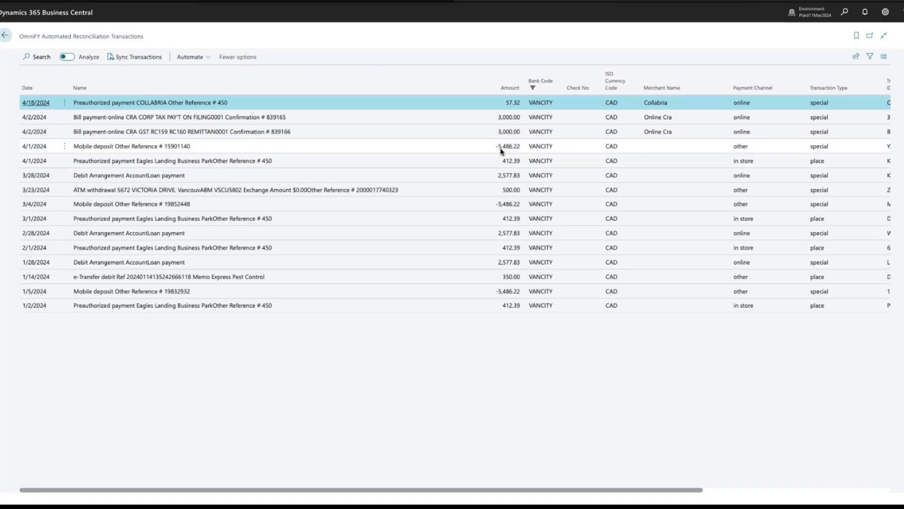
left_click_drag(702, 489, 799, 491)
left_click(692, 277)
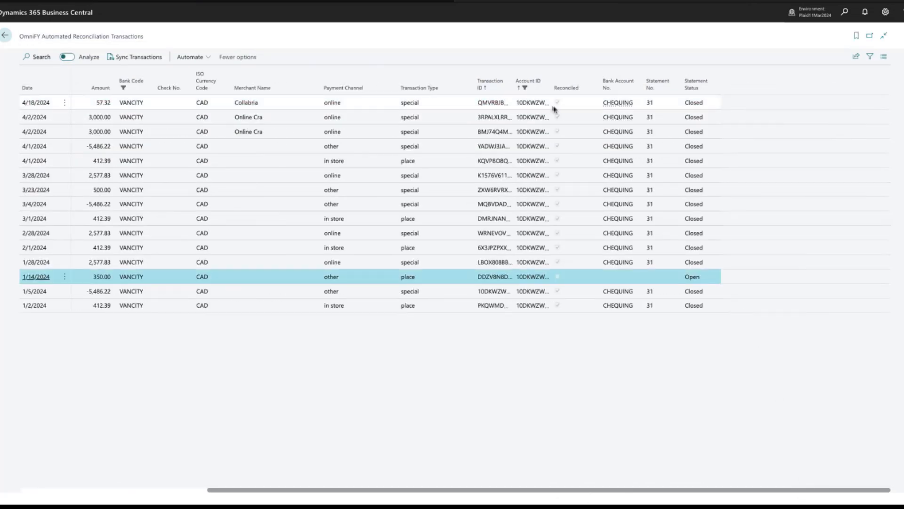